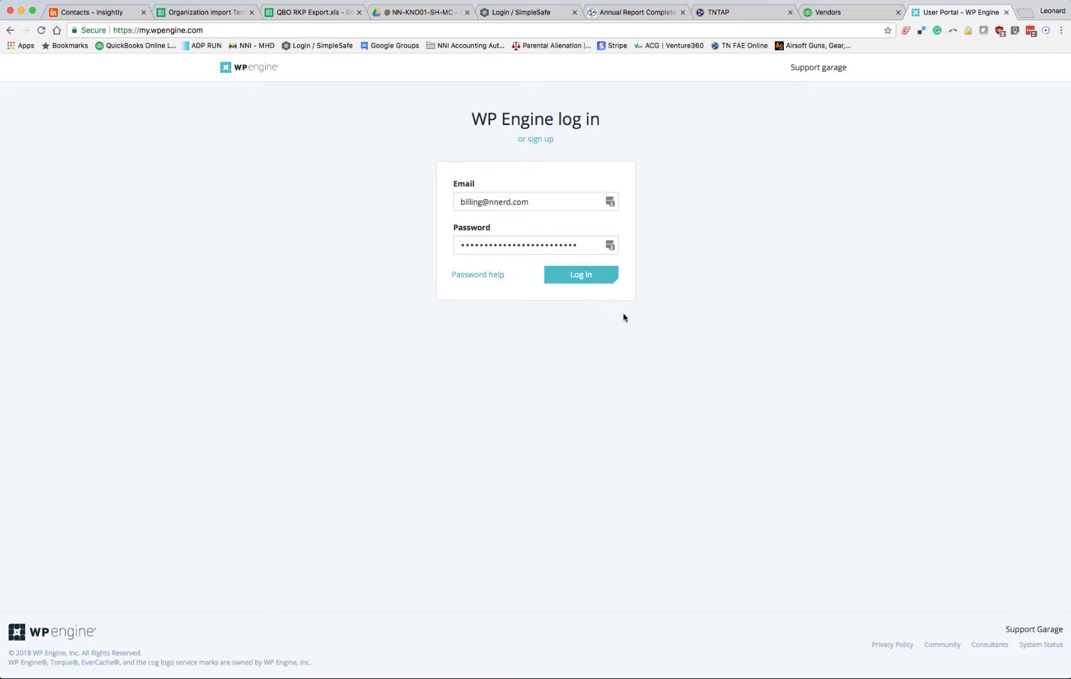
Step: Log in to the WP Engine portal, check the plan's install count, and open the nnerd install's overview
{"action": "left_click", "coordinate": [580, 279]}
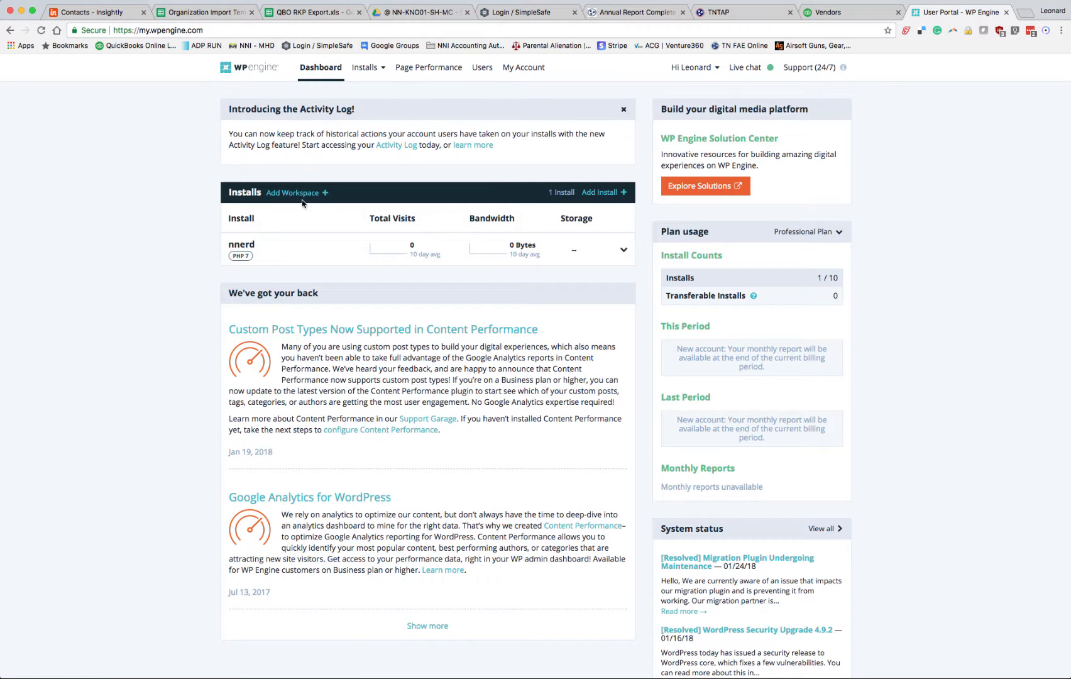
{"action": "left_click_drag", "start_coordinate": [826, 277], "coordinate": [844, 283]}
{"action": "left_click", "coordinate": [816, 281]}
{"action": "left_click", "coordinate": [242, 247]}
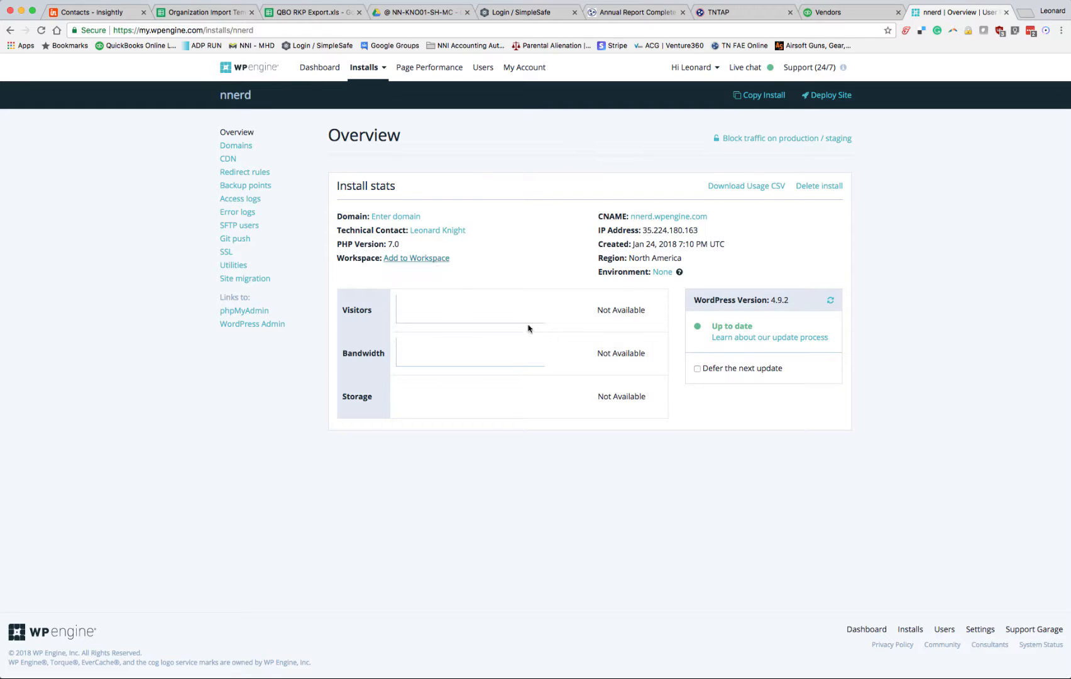
Step: Return to the dashboard, view the nnerd install's list of management links, and reopen its overview
{"action": "left_click", "coordinate": [320, 68]}
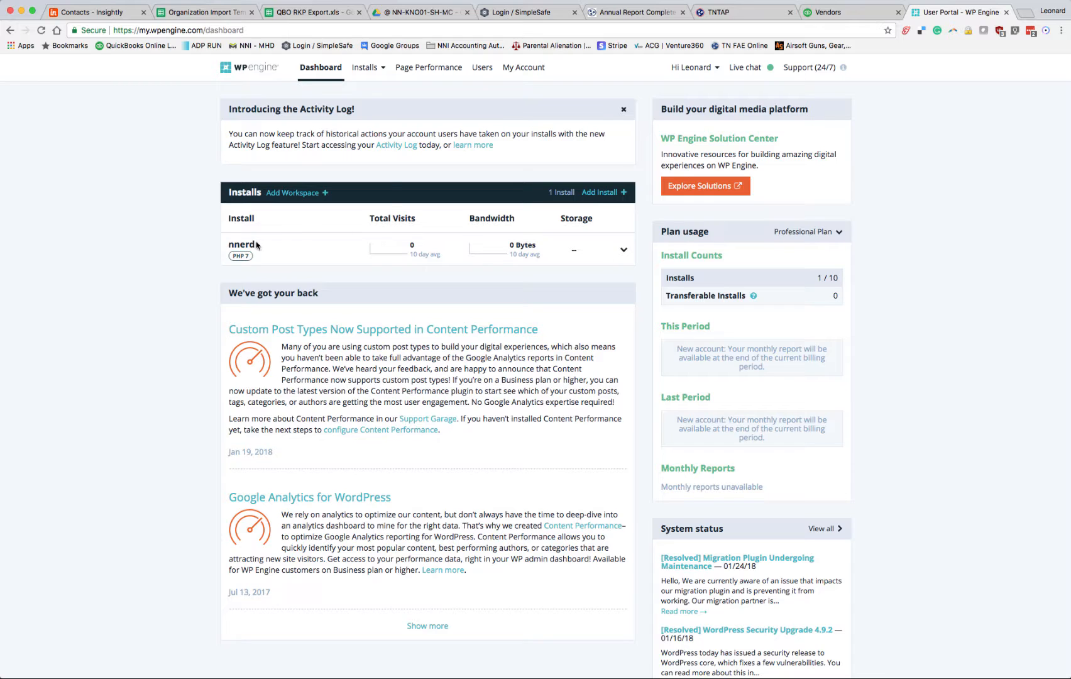
{"action": "left_click", "coordinate": [624, 249]}
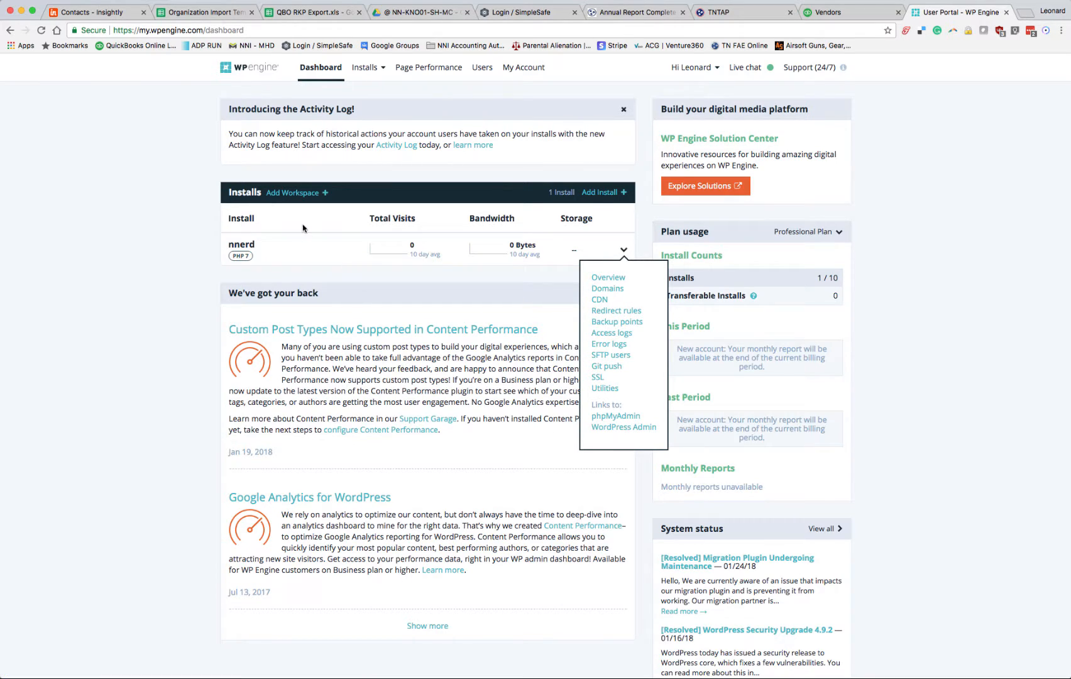
{"action": "left_click", "coordinate": [311, 251]}
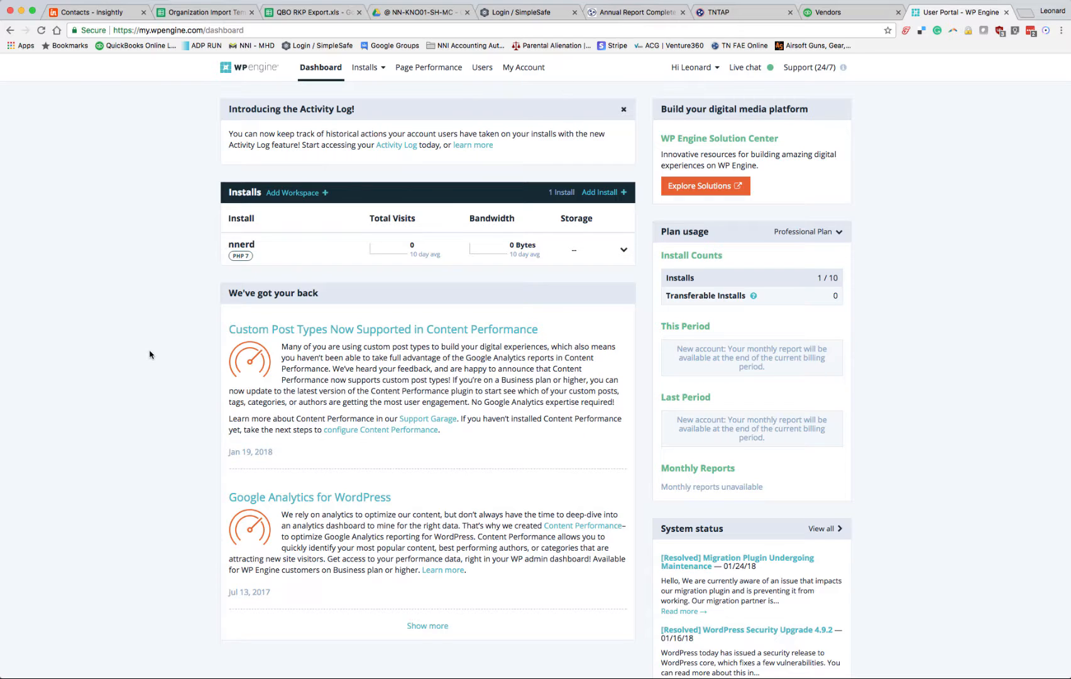
{"action": "left_click", "coordinate": [246, 246]}
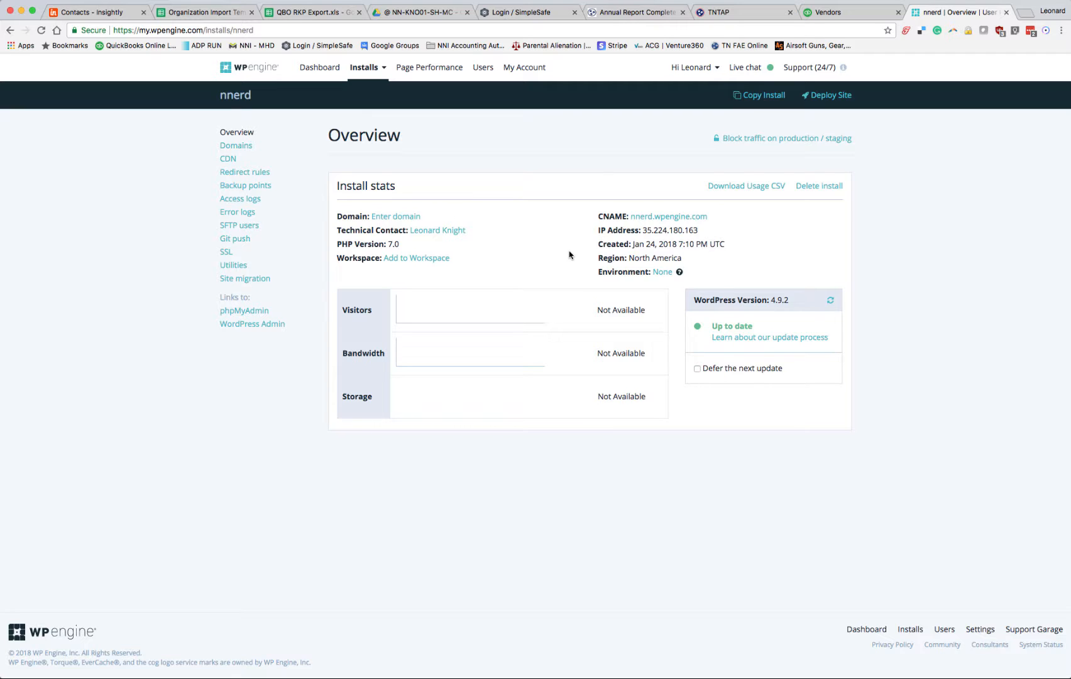
Step: Open the nnerd.wpengine.com site from the install's CNAME and log out of its WordPress account
{"action": "left_click", "coordinate": [654, 219]}
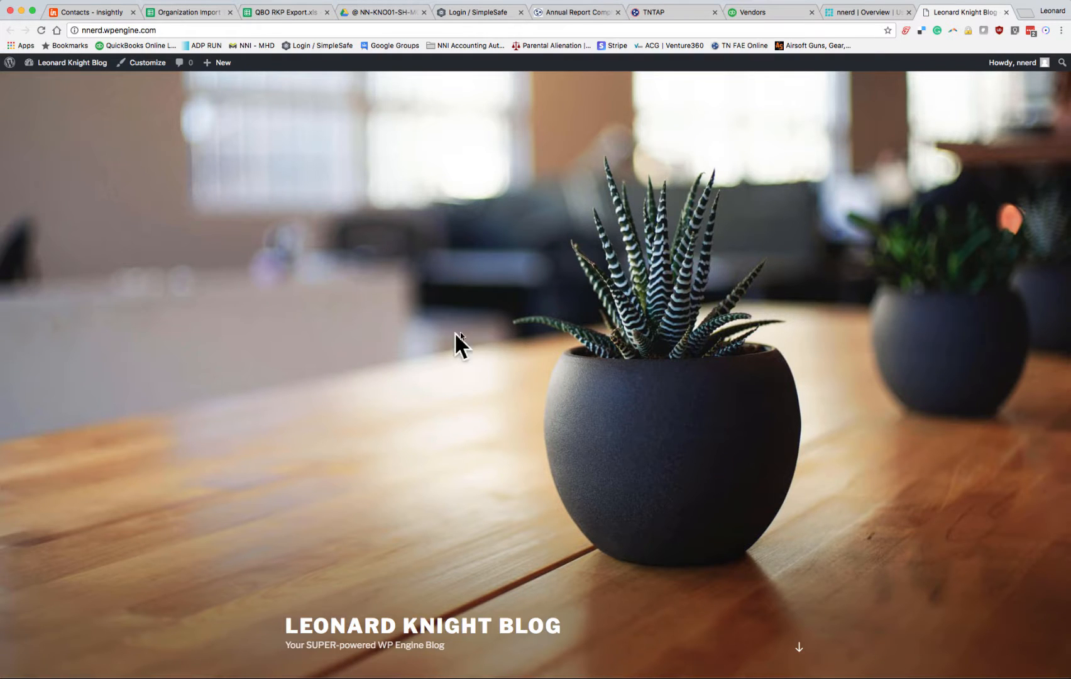
{"action": "mouse_move", "coordinate": [1011, 65]}
{"action": "left_click", "coordinate": [975, 118]}
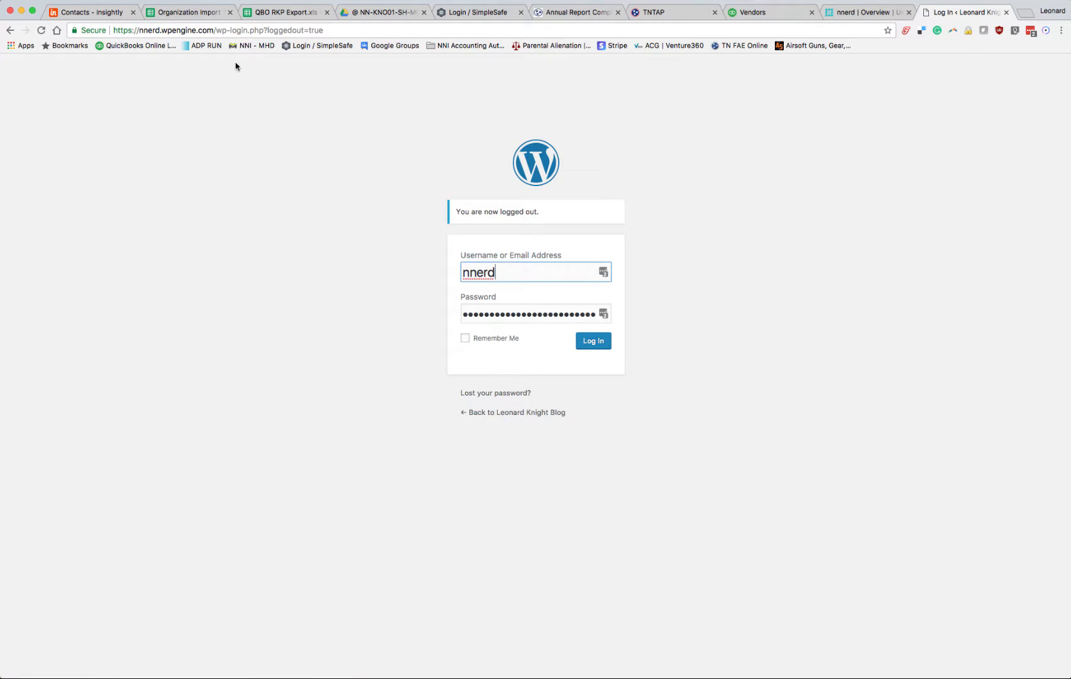
Step: Load the site's plain wp-login.php address without the query string and log in to WordPress with the prefilled credentials
{"action": "left_click", "coordinate": [267, 30]}
{"action": "left_click", "coordinate": [266, 30]}
{"action": "left_click_drag", "start_coordinate": [263, 30], "coordinate": [383, 34]}
{"action": "key", "text": "BackSpace"}
{"action": "key", "text": "Return"}
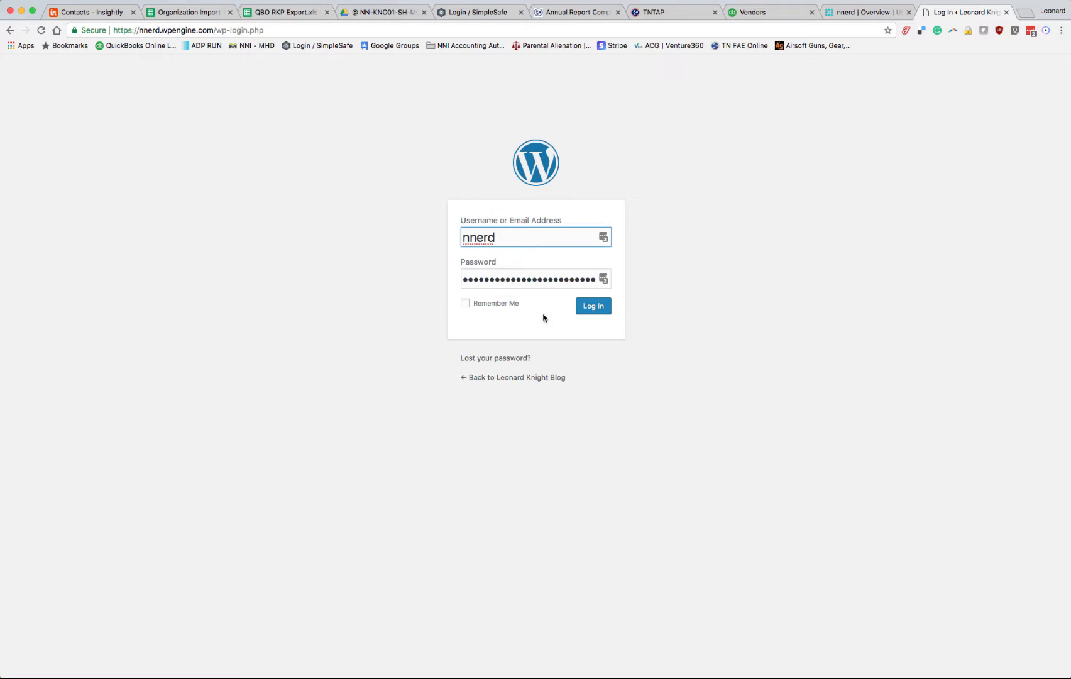
{"action": "left_click", "coordinate": [593, 307]}
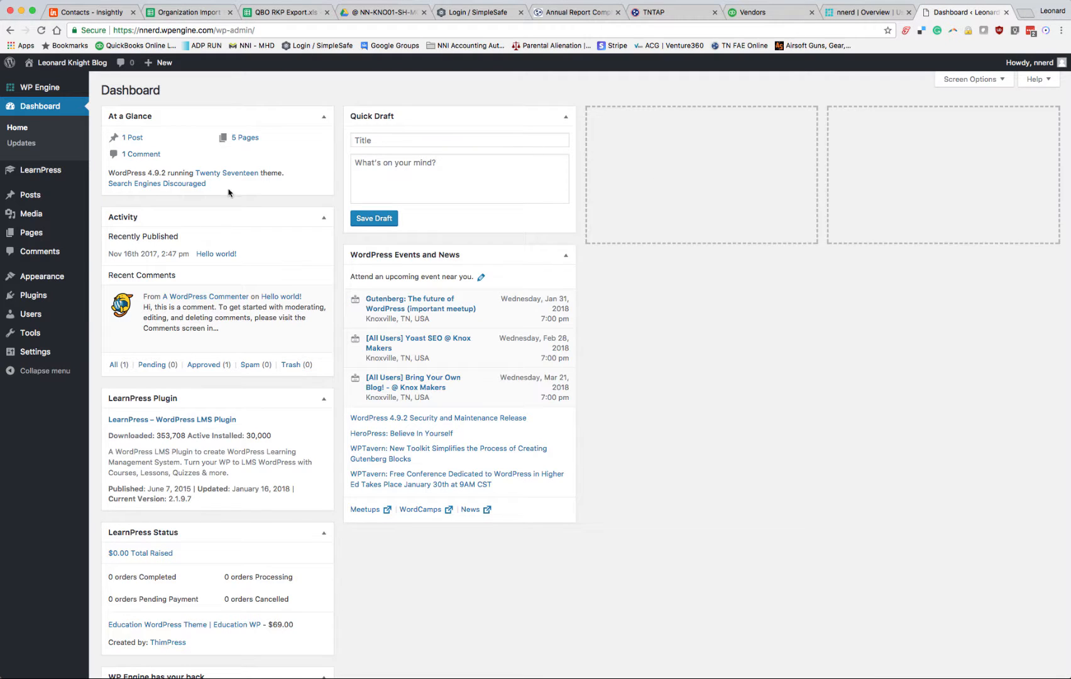
Step: View the installed plugins and search the plugin directory for "learnpress"
{"action": "mouse_move", "coordinate": [295, 340]}
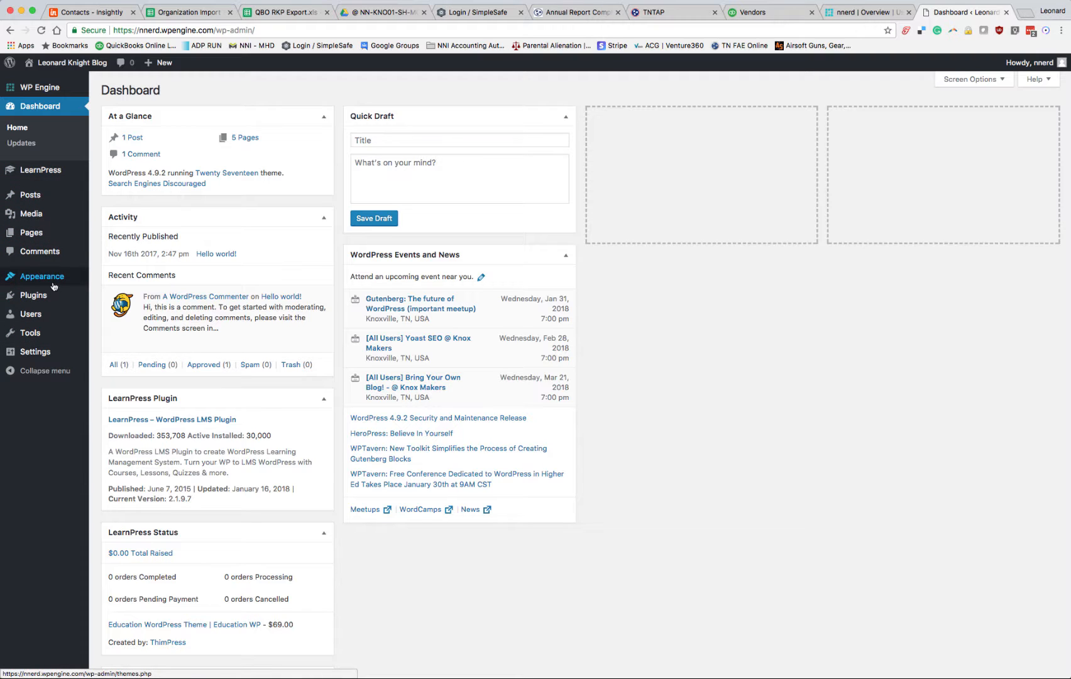
{"action": "mouse_move", "coordinate": [73, 198]}
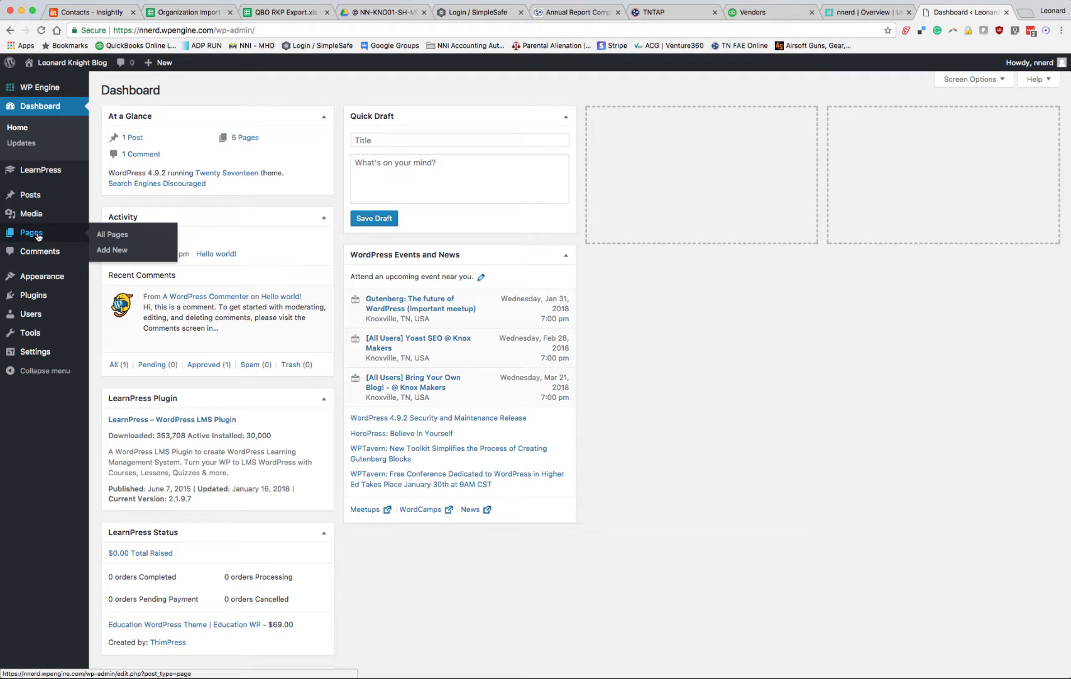
{"action": "left_click", "coordinate": [39, 296]}
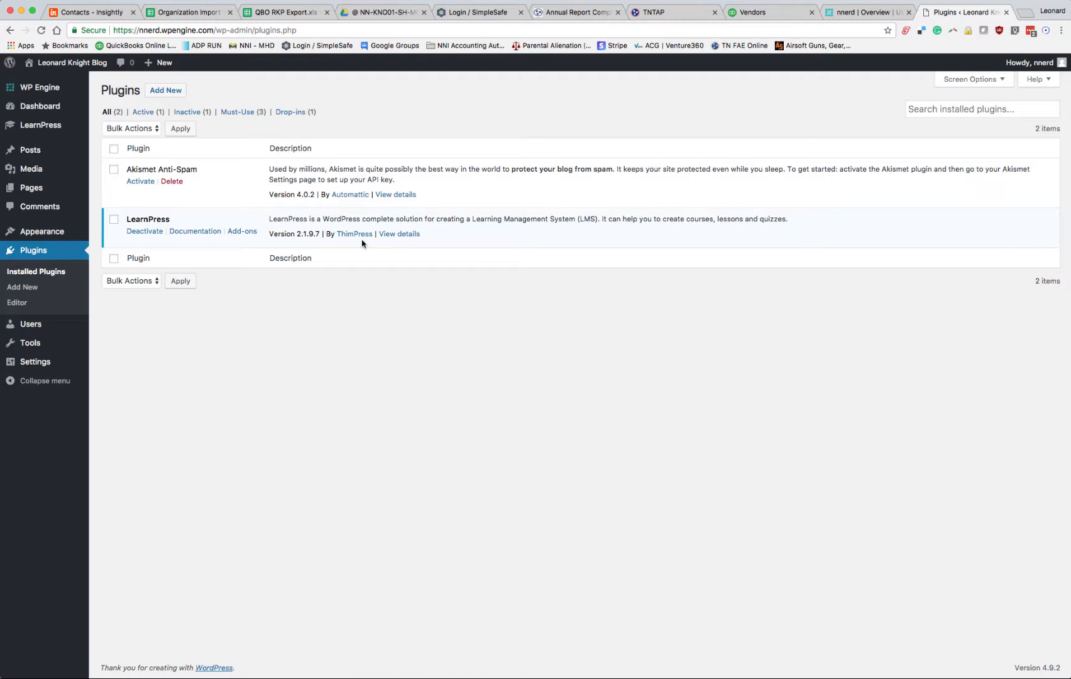
{"action": "left_click", "coordinate": [169, 93]}
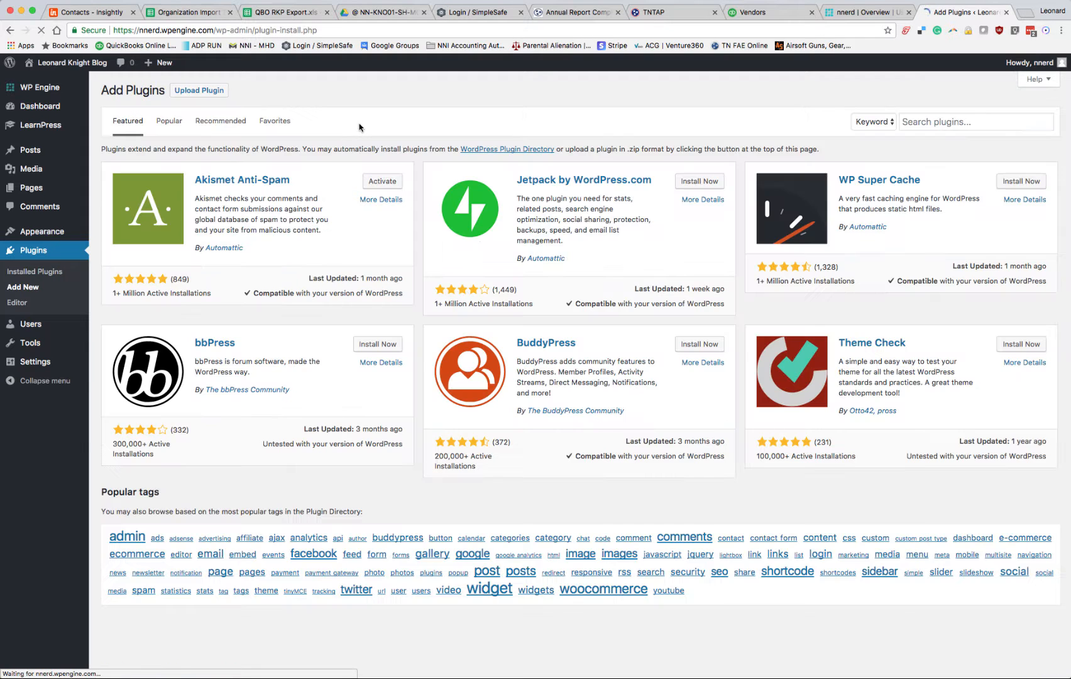
{"action": "left_click", "coordinate": [935, 124]}
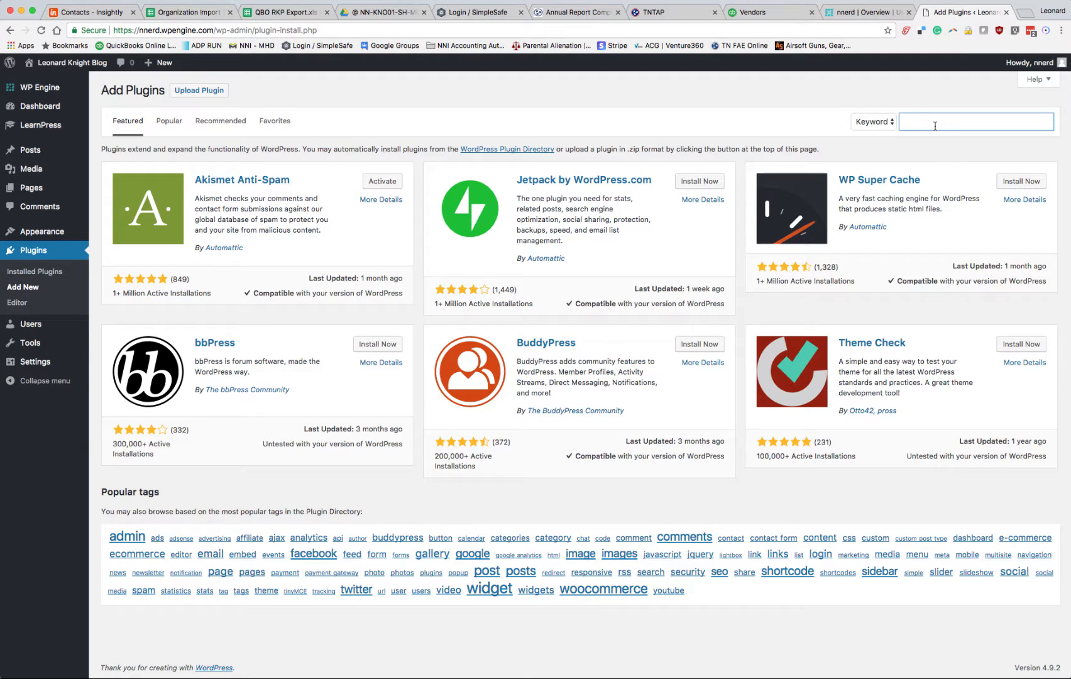
{"action": "type", "text": "learnpress"}
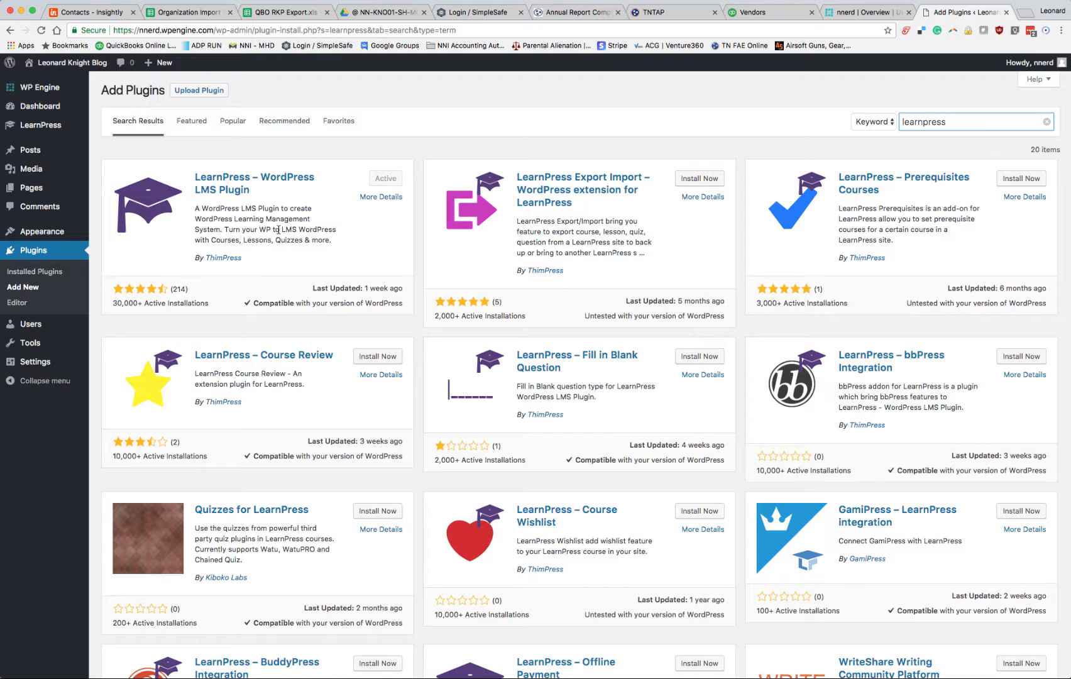
Step: Open the "Neighborhood Nerds – Training 101" LearnPress course for editing
{"action": "left_click", "coordinate": [39, 125]}
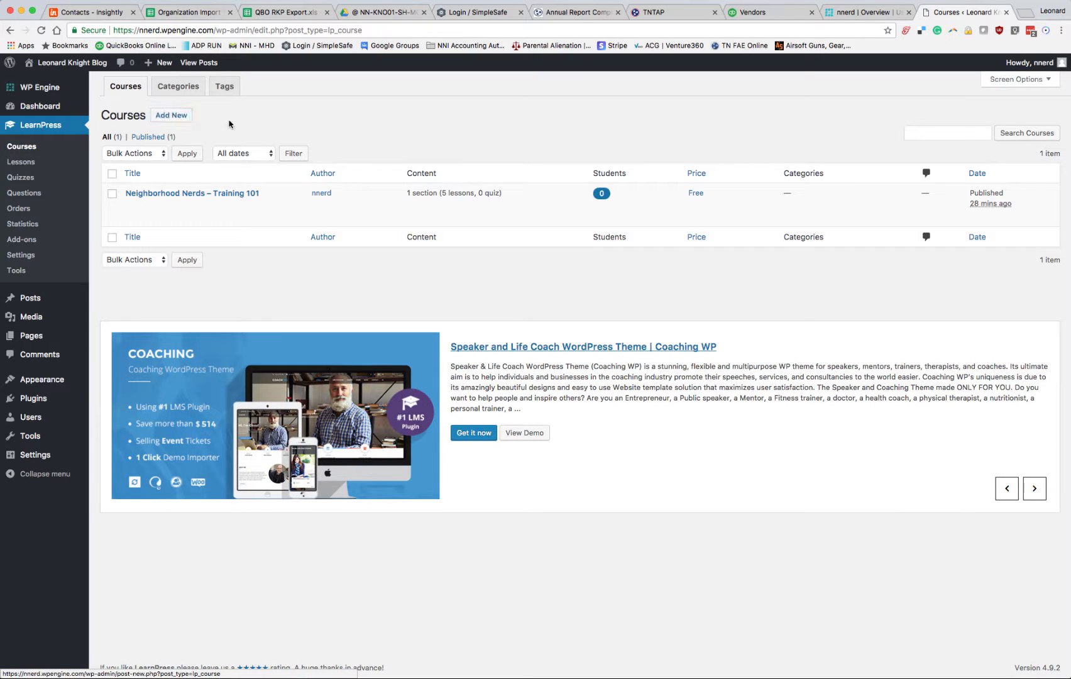
{"action": "mouse_move", "coordinate": [252, 215]}
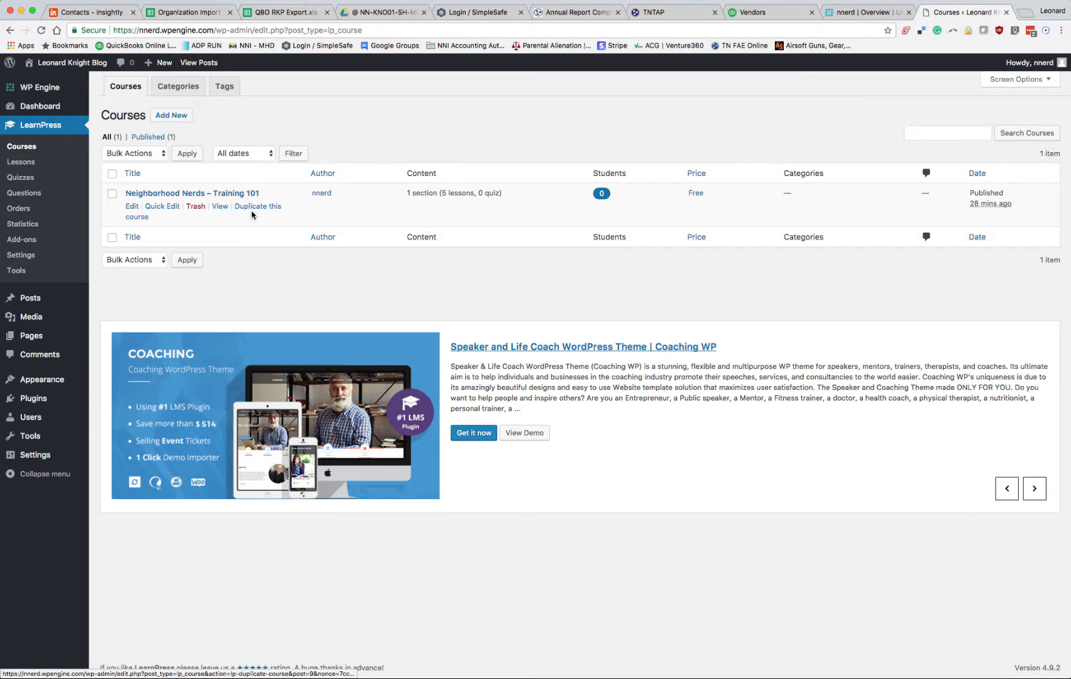
{"action": "left_click", "coordinate": [132, 207]}
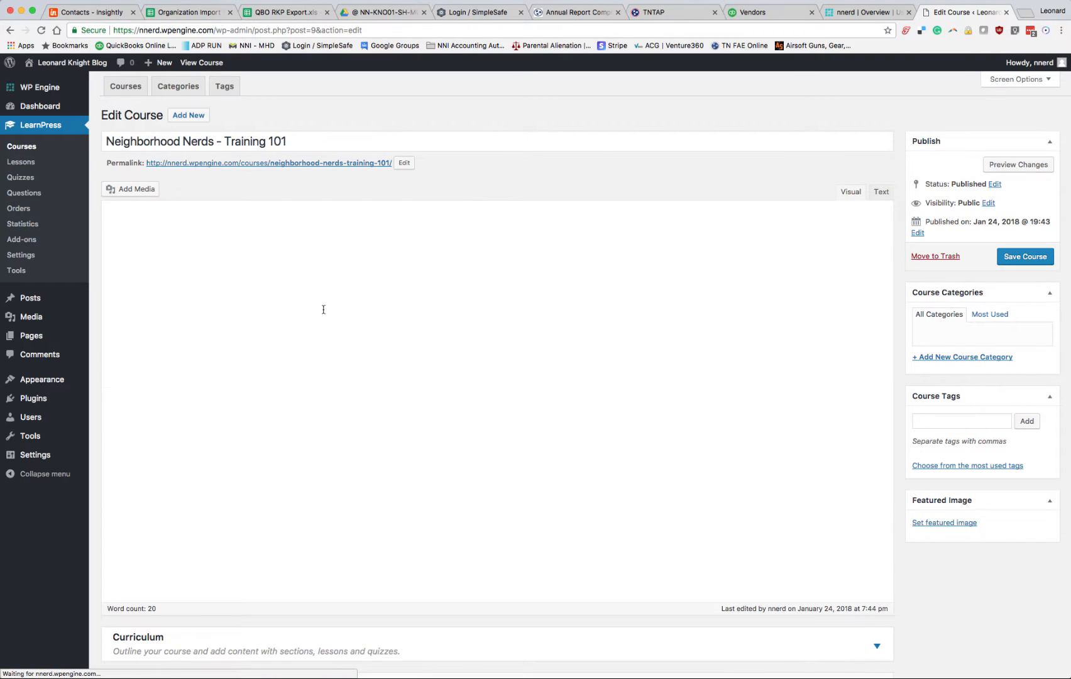
Step: Examine the course's description, the lessons in its Hosting section, and its general settings
{"action": "scroll", "coordinate": [239, 308], "scroll_direction": "down", "scroll_amount": 5}
{"action": "scroll", "coordinate": [306, 349], "scroll_direction": "up", "scroll_amount": 5}
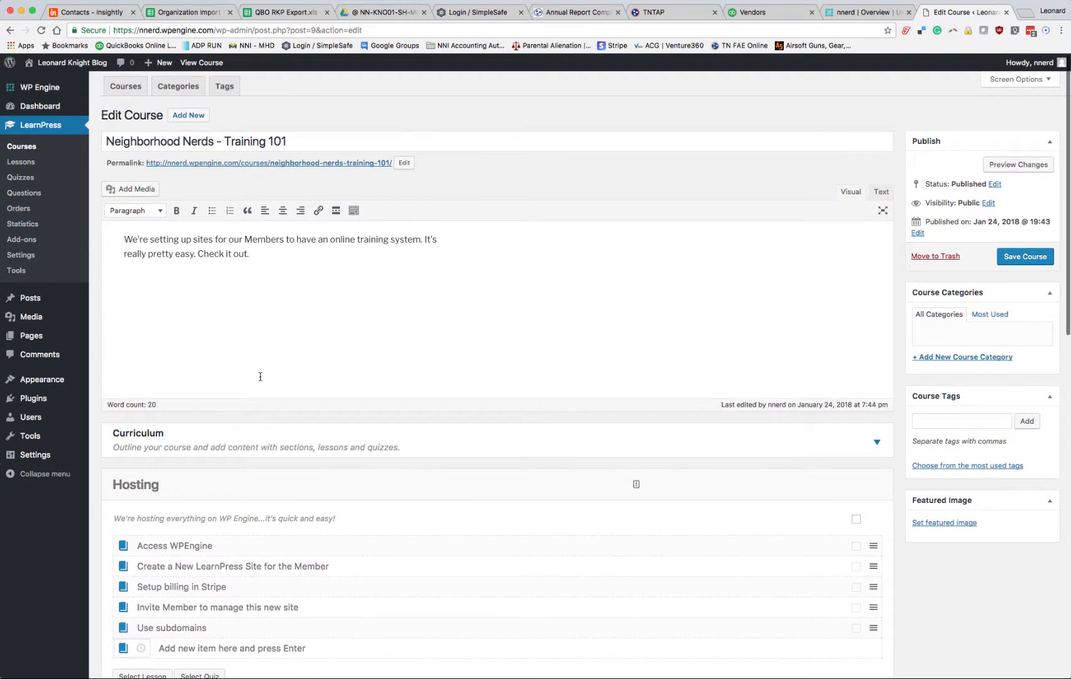
{"action": "scroll", "coordinate": [257, 375], "scroll_direction": "down", "scroll_amount": 3}
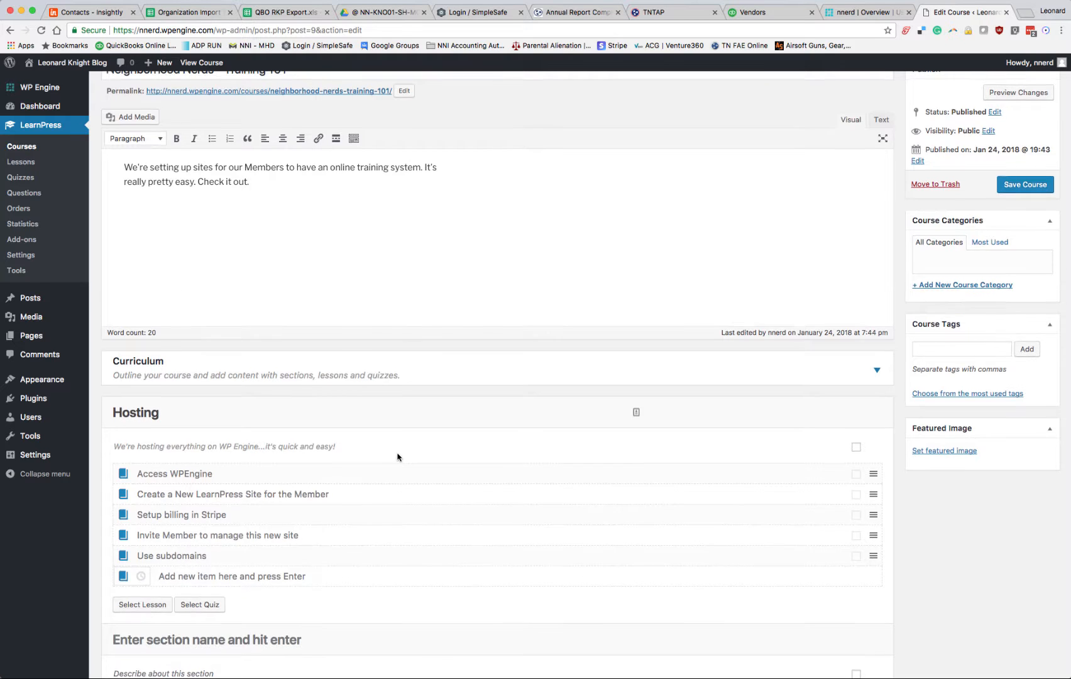
{"action": "scroll", "coordinate": [397, 456], "scroll_direction": "down", "scroll_amount": 3}
{"action": "left_click", "coordinate": [234, 379]}
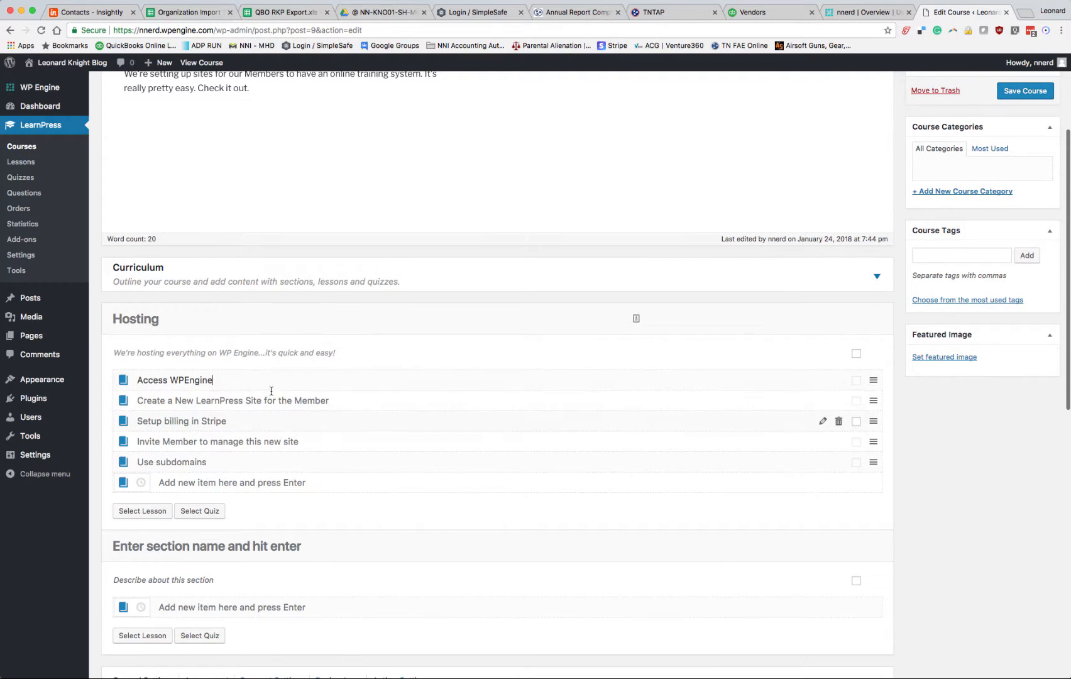
{"action": "scroll", "coordinate": [251, 478], "scroll_direction": "down", "scroll_amount": 2}
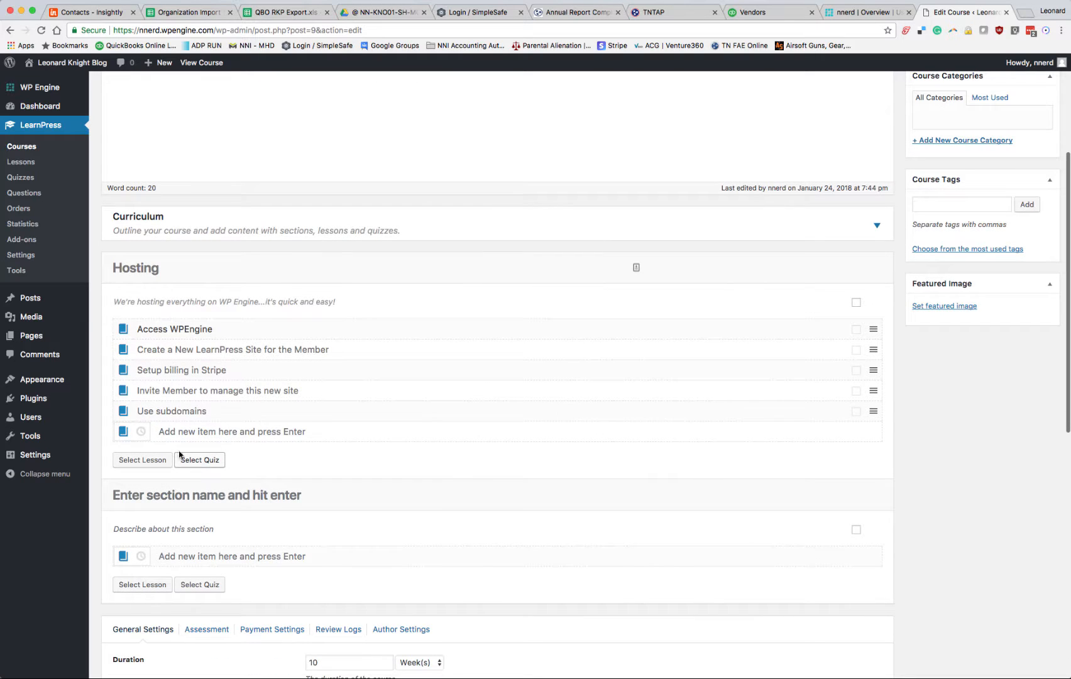
{"action": "scroll", "coordinate": [292, 447], "scroll_direction": "down", "scroll_amount": 4}
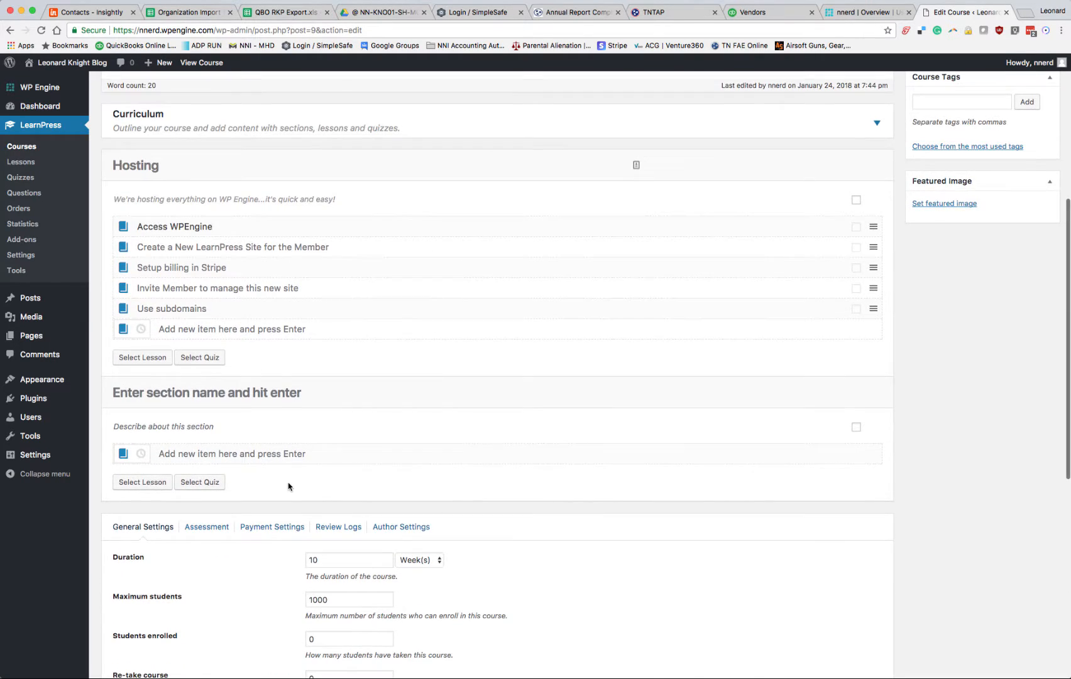
{"action": "scroll", "coordinate": [289, 486], "scroll_direction": "down", "scroll_amount": 15}
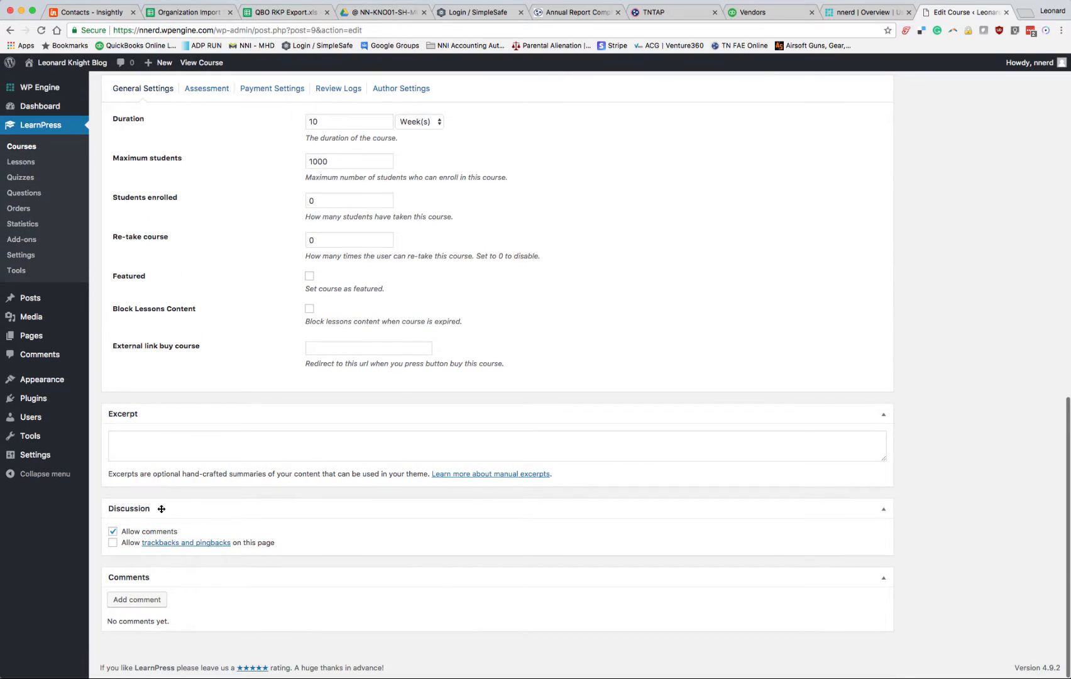
Step: Disable comments in the course's discussion settings and save the course
{"action": "left_click", "coordinate": [113, 526]}
{"action": "scroll", "coordinate": [432, 533], "scroll_direction": "up", "scroll_amount": 20}
{"action": "left_click", "coordinate": [1025, 256]}
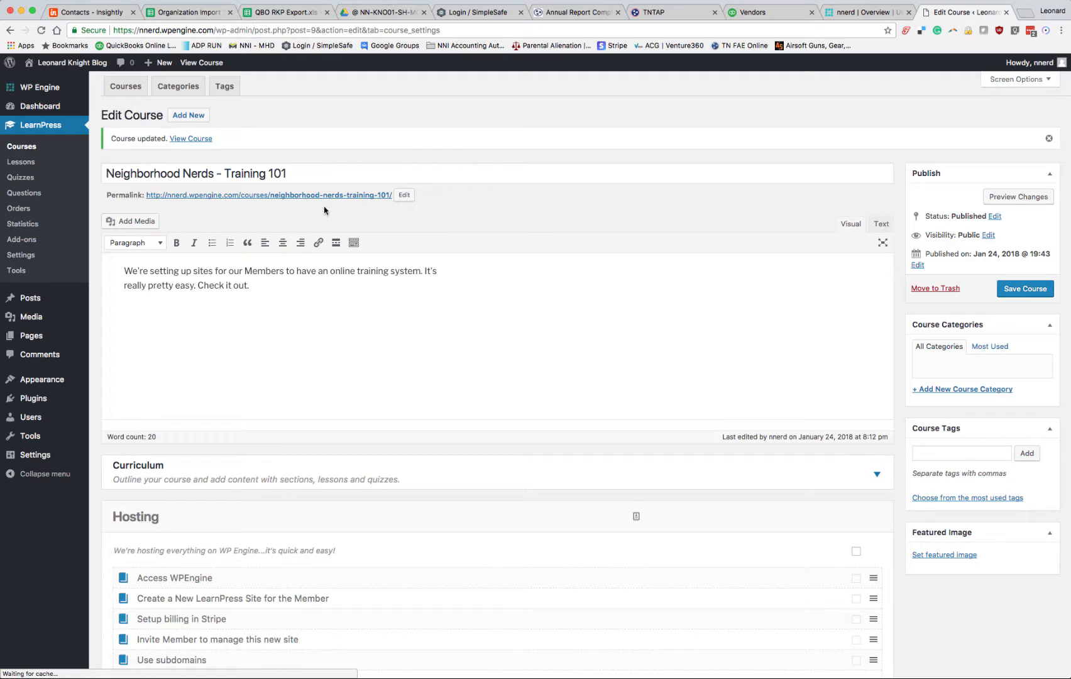
Step: View the published course page with its curriculum, preview the "Access WPEngine" lesson, and close the lesson
{"action": "left_click", "coordinate": [292, 196]}
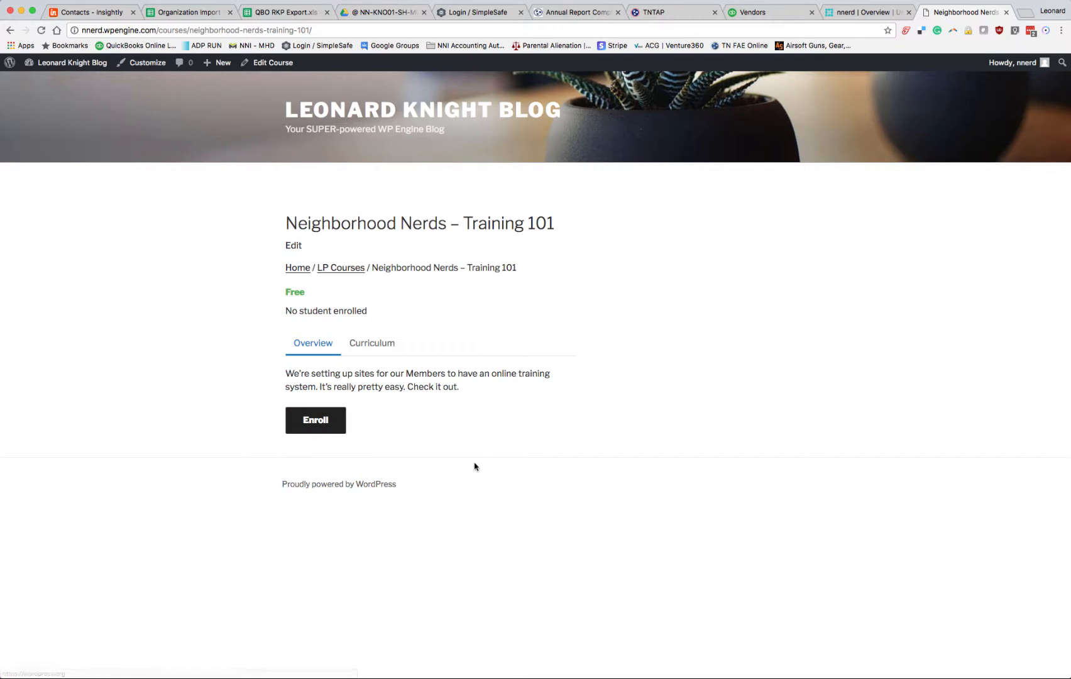
{"action": "left_click", "coordinate": [372, 344]}
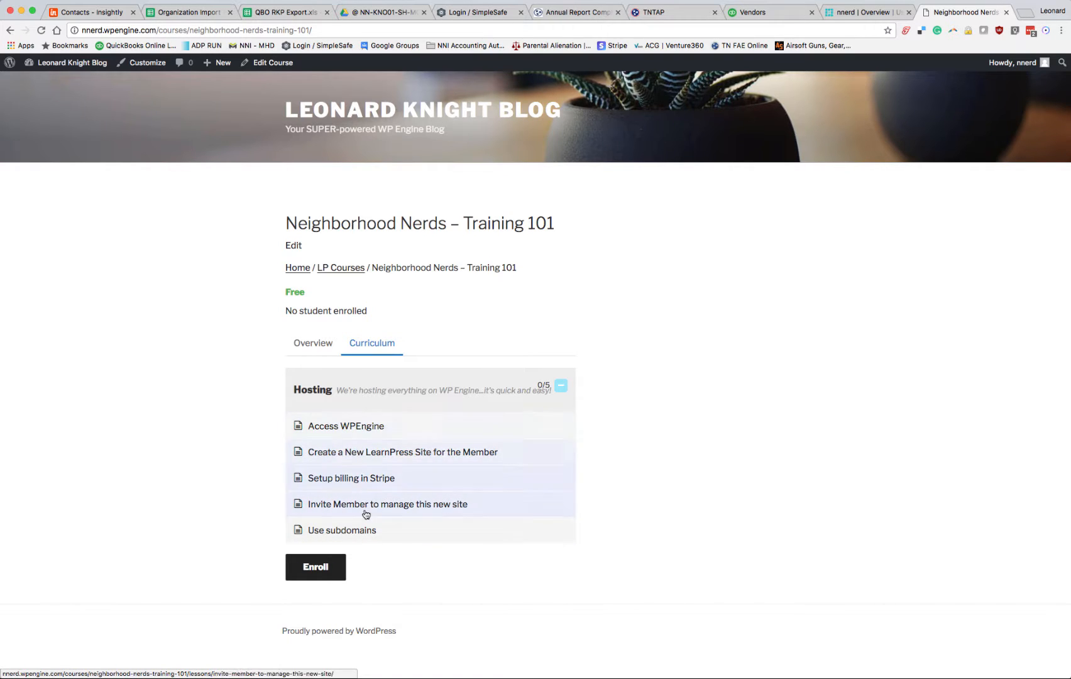
{"action": "left_click", "coordinate": [345, 430]}
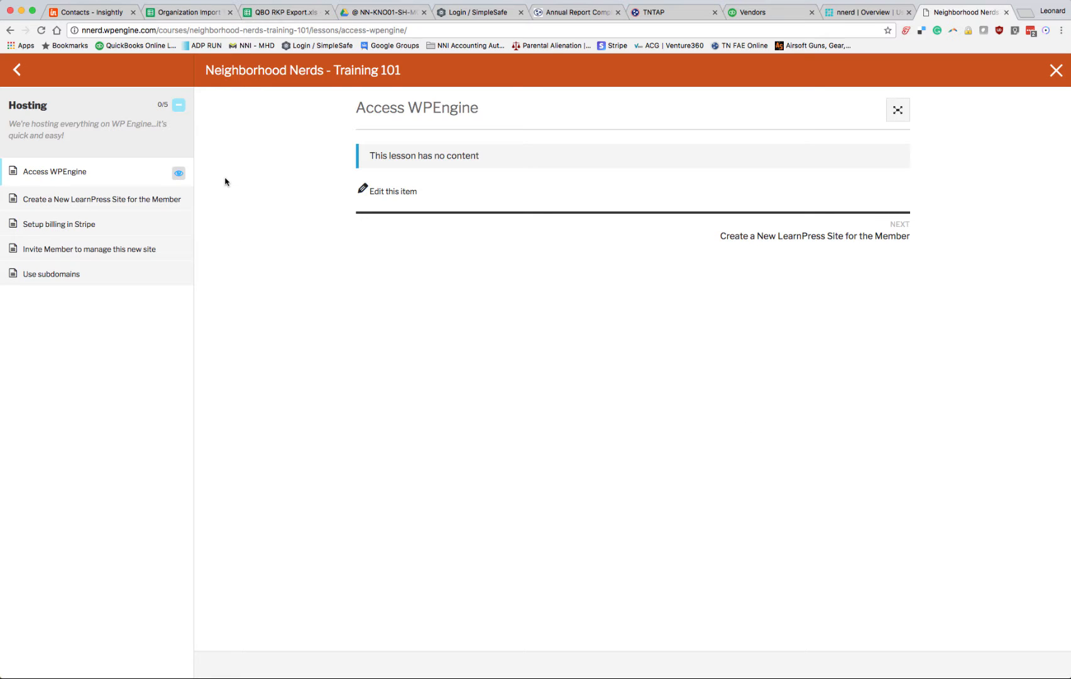
{"action": "left_click", "coordinate": [1056, 69]}
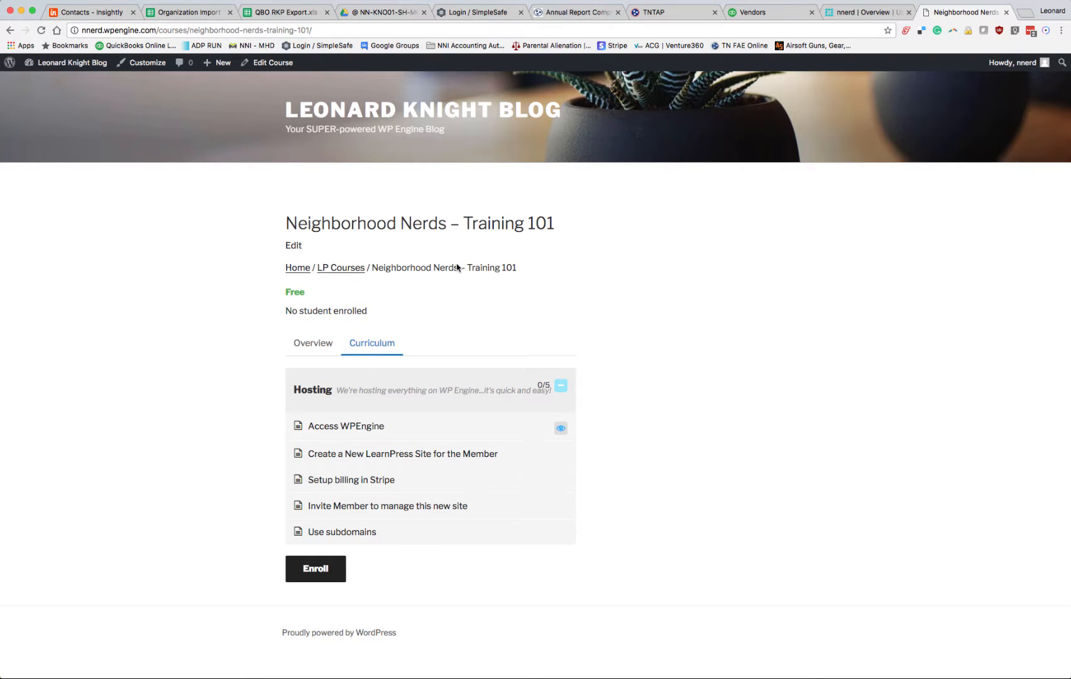
Step: Leave the WordPress site, return to the WP Engine dashboard, and check the live chat wait time
{"action": "left_click", "coordinate": [9, 62]}
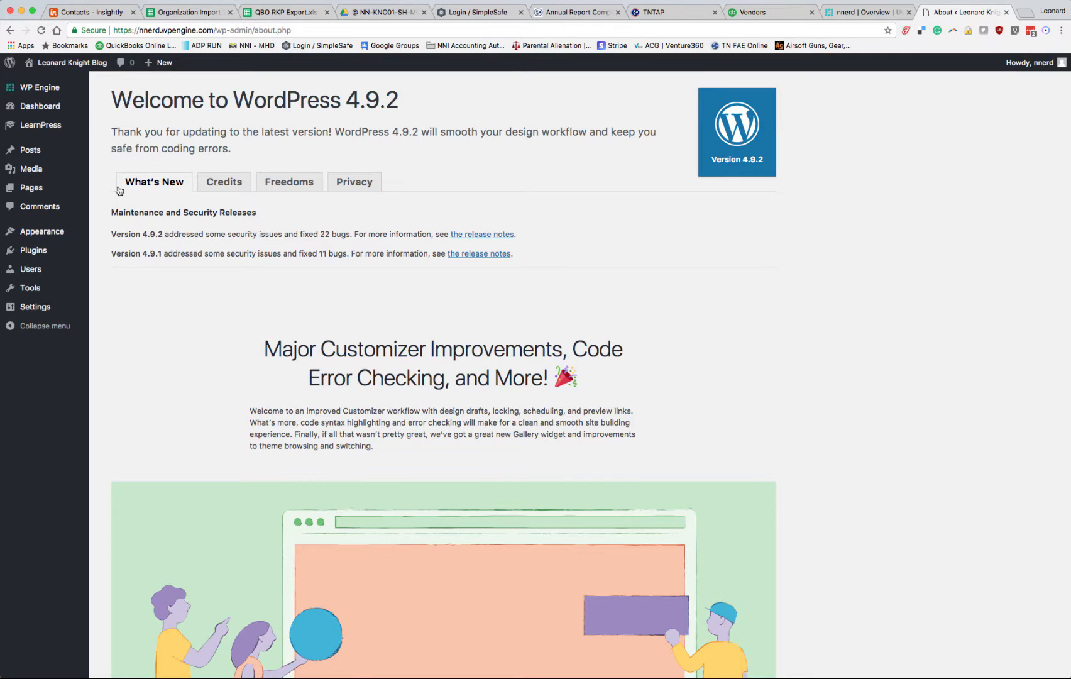
{"action": "left_click", "coordinate": [1005, 12]}
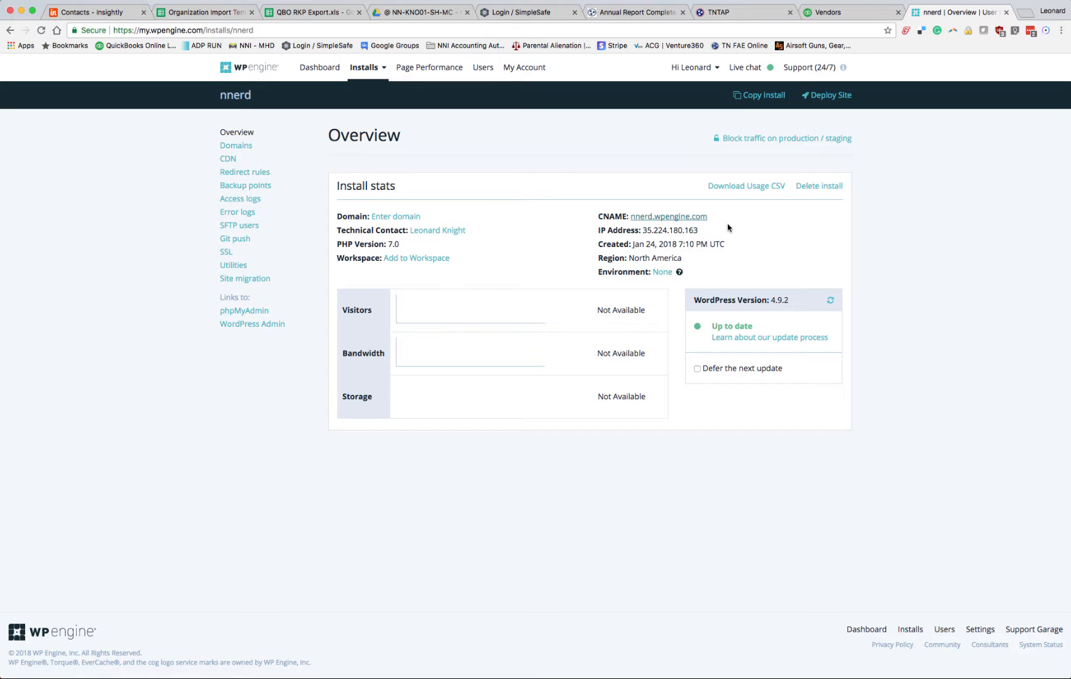
{"action": "mouse_move", "coordinate": [713, 242]}
{"action": "left_click", "coordinate": [250, 69]}
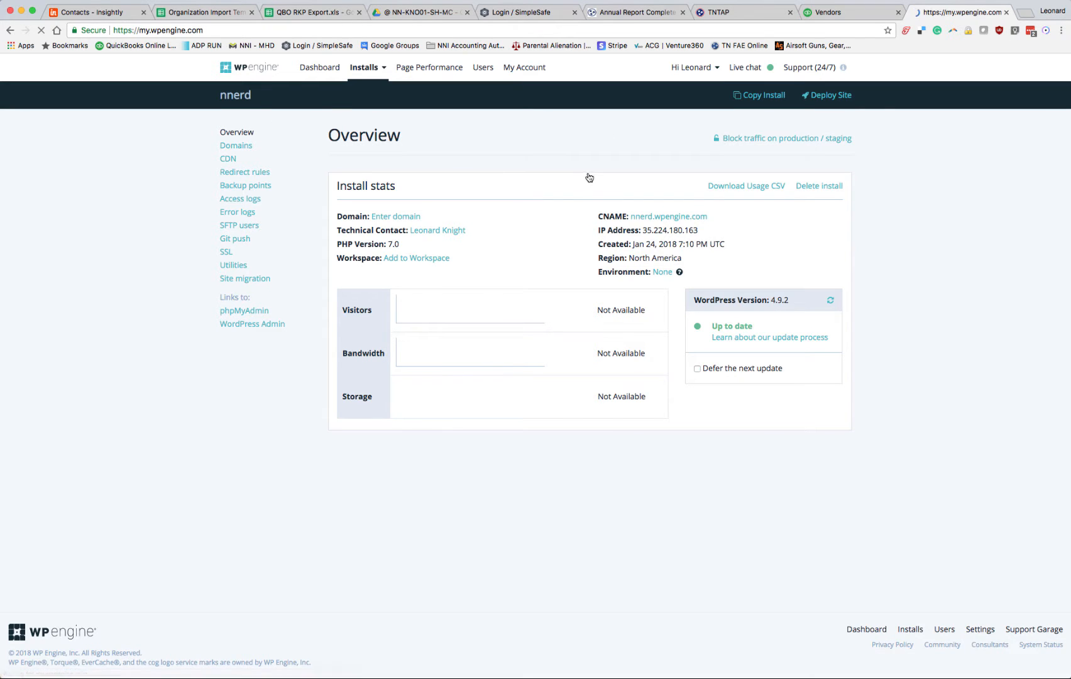
{"action": "mouse_move", "coordinate": [756, 71]}
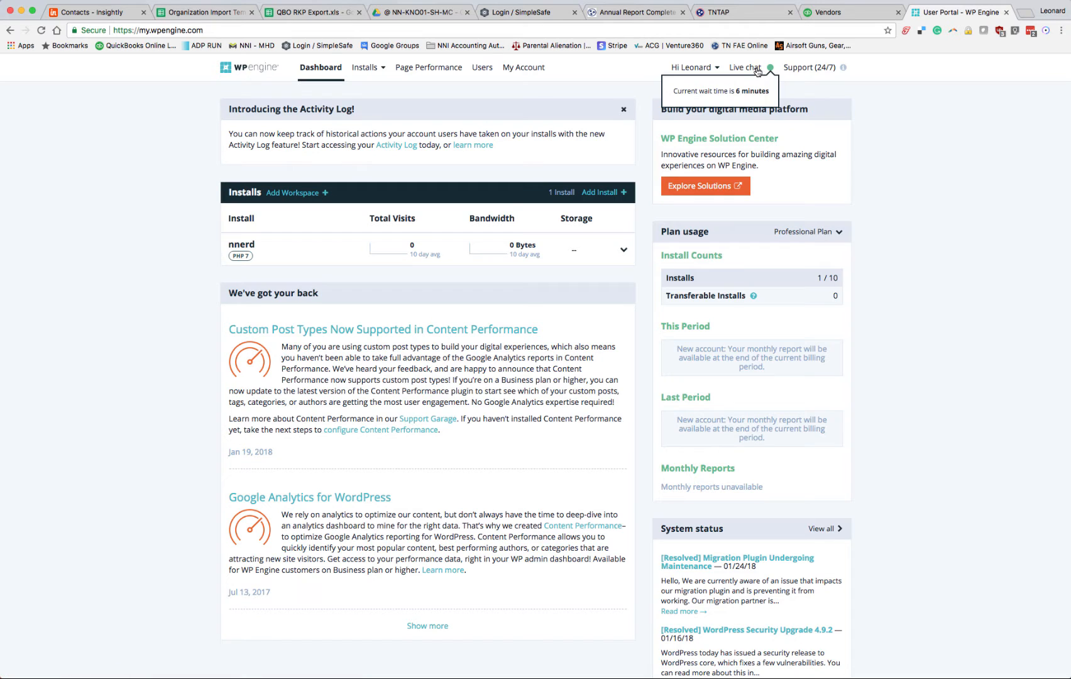